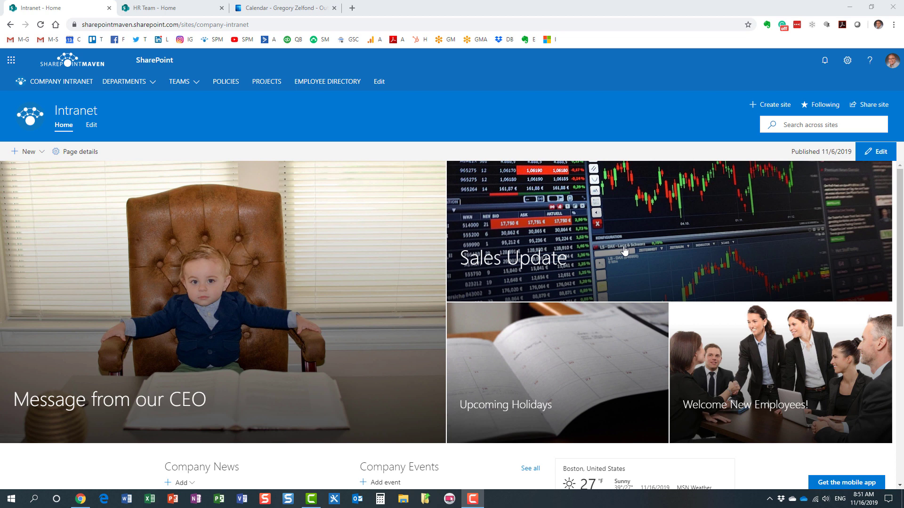
Scroll down the company Intranet home page past the Company Events web part.
scroll(624, 250, down, 4)
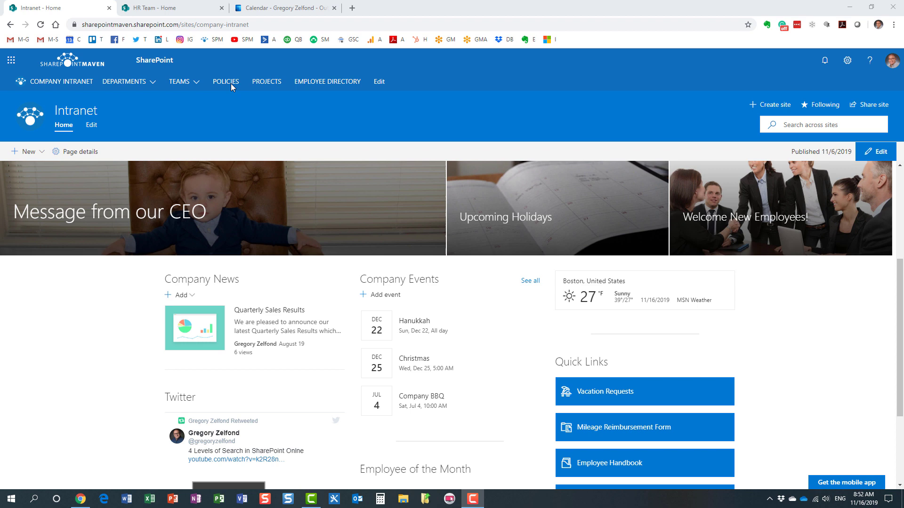
click(163, 9)
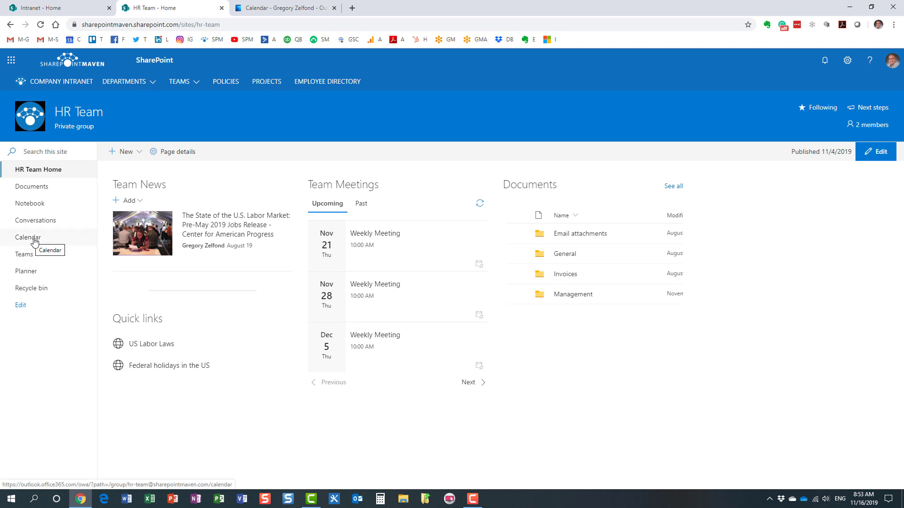
Open the HR Team group calendar in Outlook, showing Thursday Weekly Meetings in November 2019.
click(33, 242)
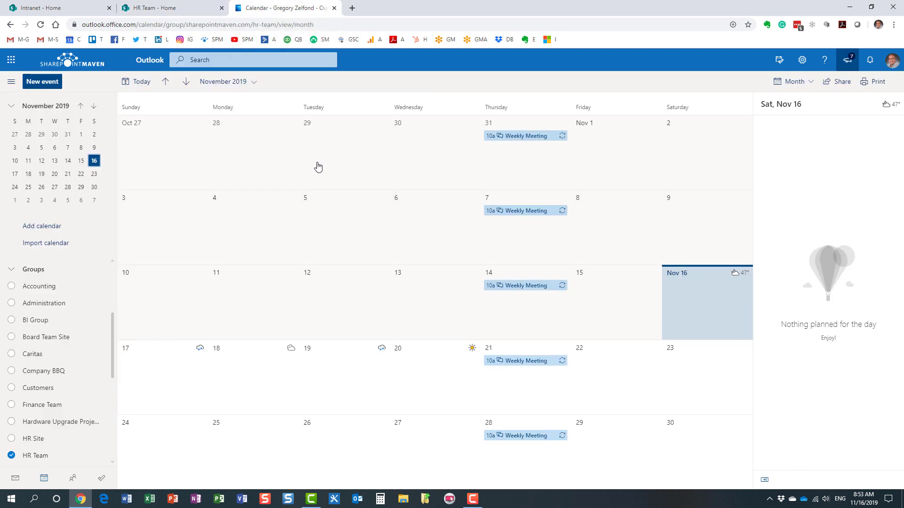
scroll(103, 271, up, 3)
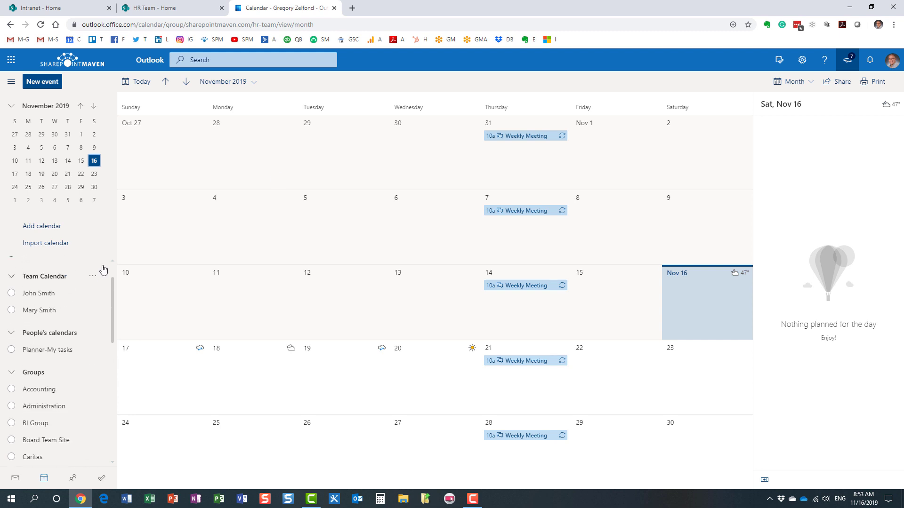
scroll(113, 287, down, 3)
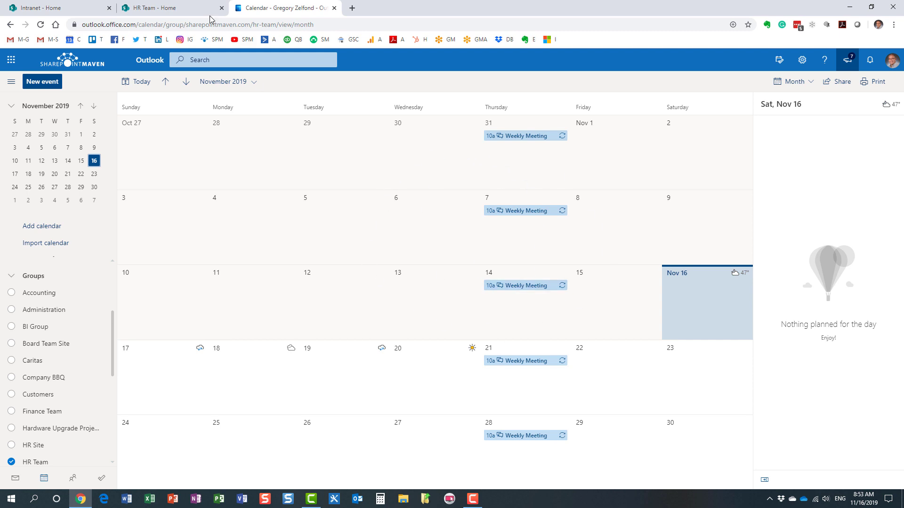
Switch back to the 'HR Team - Home' browser tab.
click(185, 10)
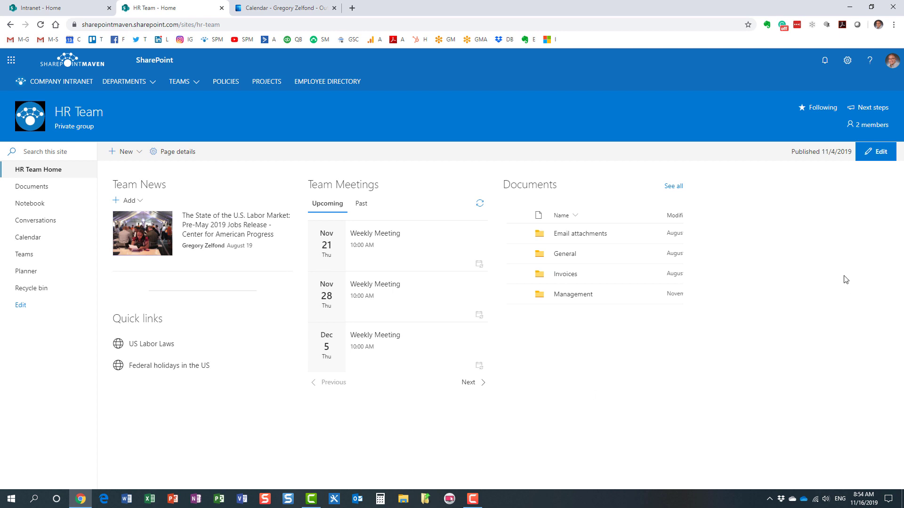
Edit the HR Team home page and insert an Events web part titled 'Upcoming Events' in a new section.
click(876, 155)
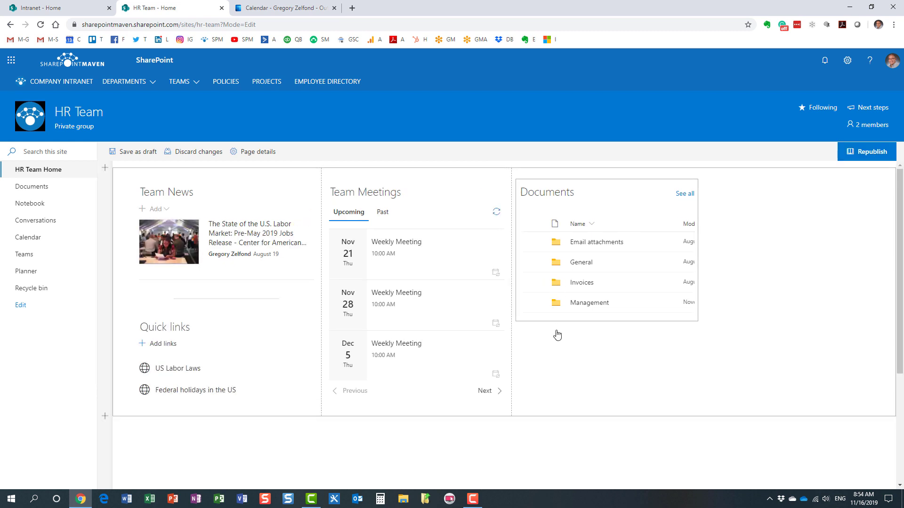
scroll(507, 383, down, 1)
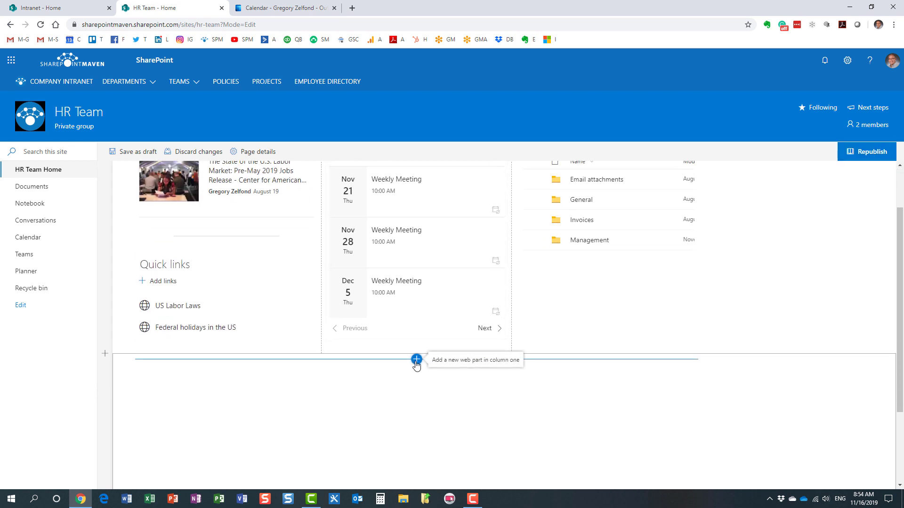
click(417, 360)
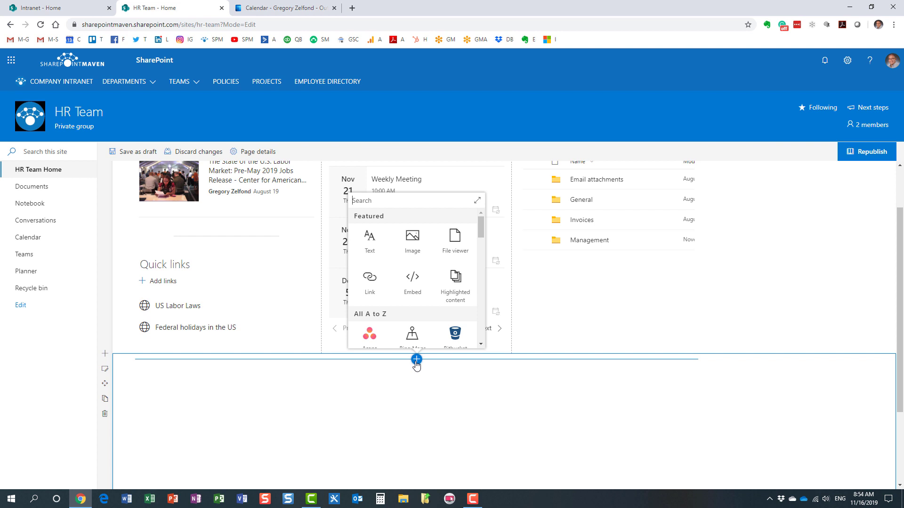
drag(481, 227, 482, 259)
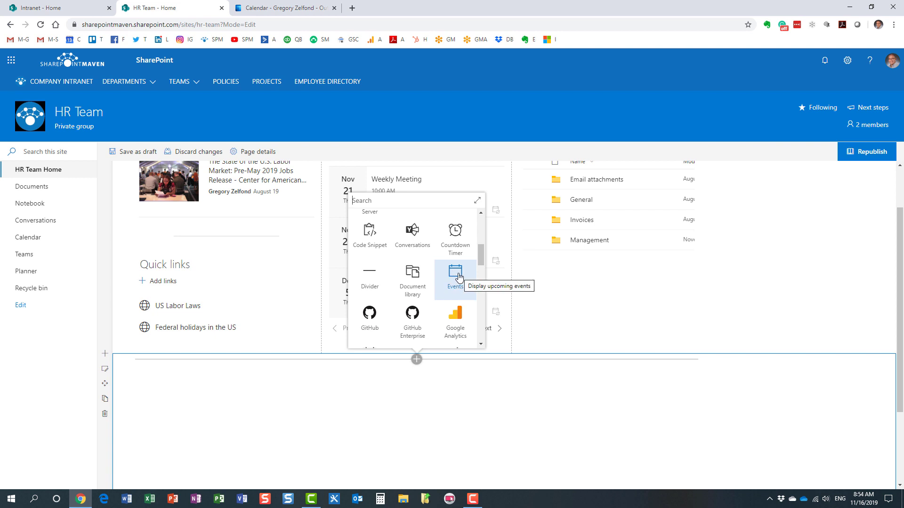
click(455, 276)
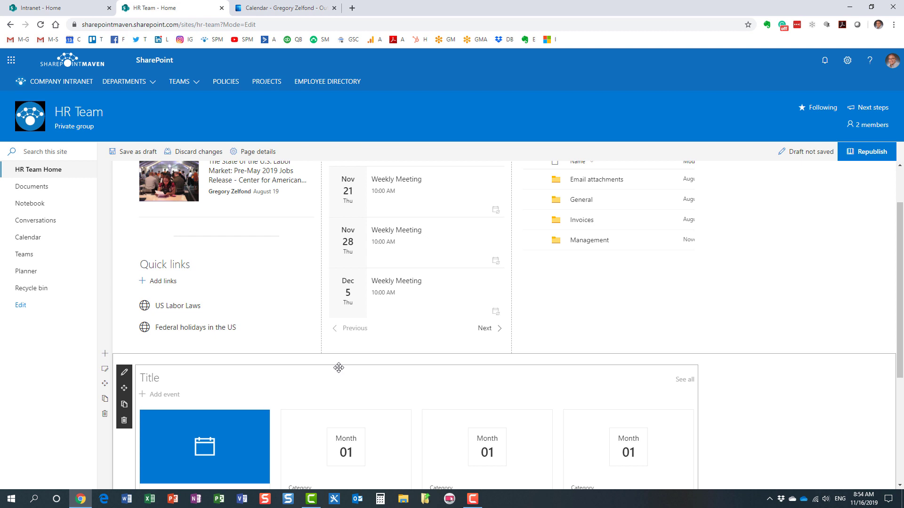
text(Upcoming Events)
Insert a Group calendar web part below the Upcoming Events web part.
scroll(423, 374, down, 4)
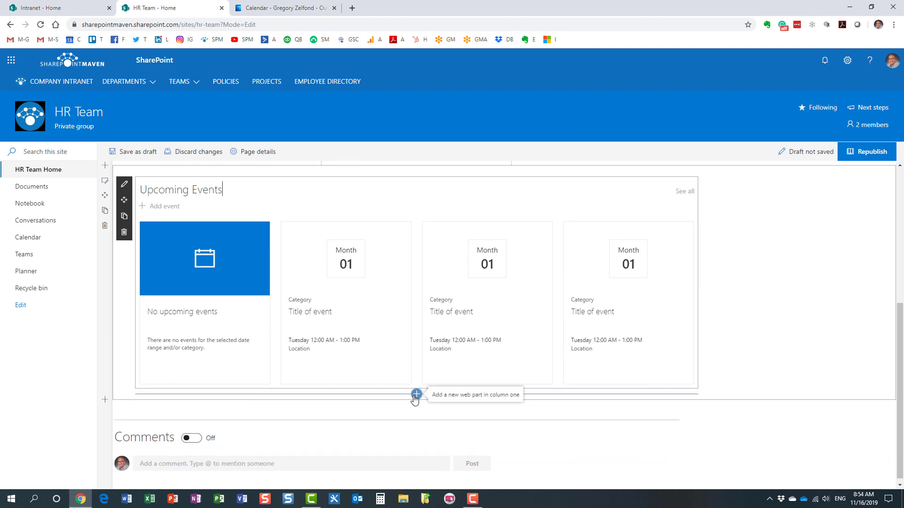
click(417, 394)
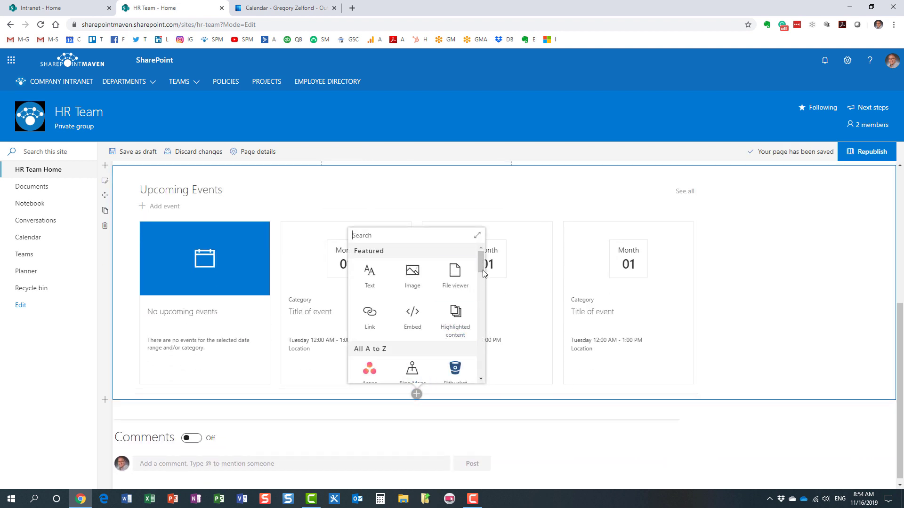
scroll(482, 267, down, 1)
drag(482, 266, 484, 293)
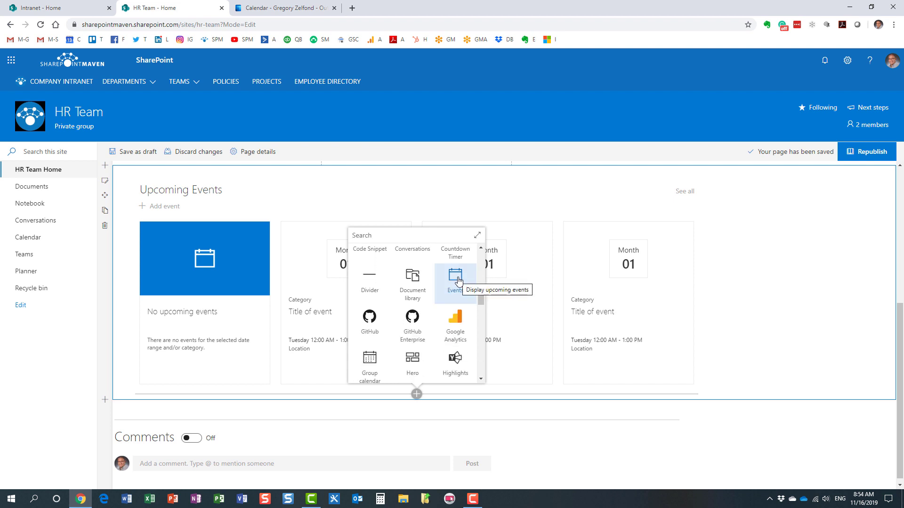
drag(481, 292, 482, 300)
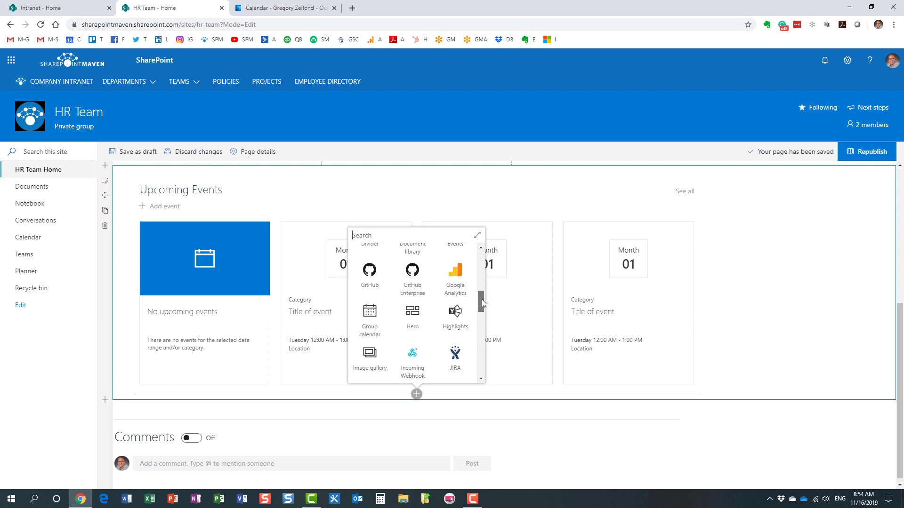
click(372, 321)
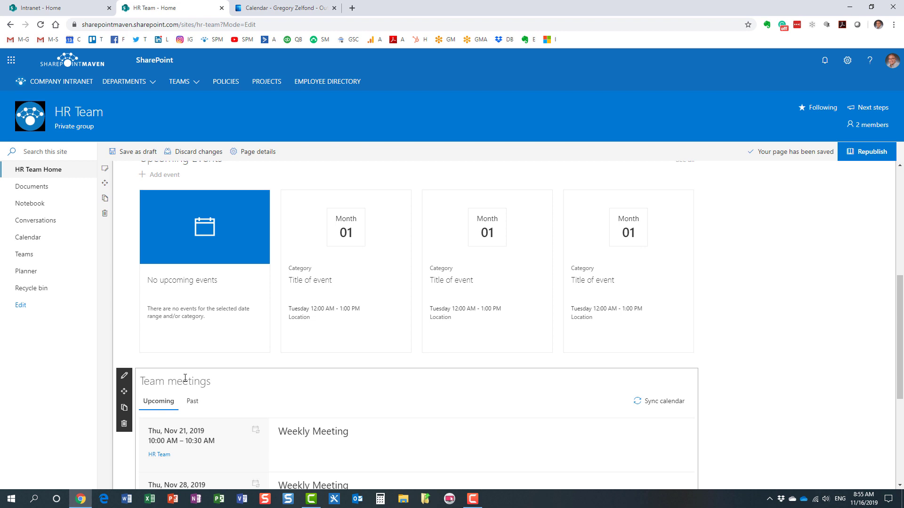
Rename the Team meetings web part title to 'Group Calendar'.
triple_click(185, 379)
text(Group Calendar)
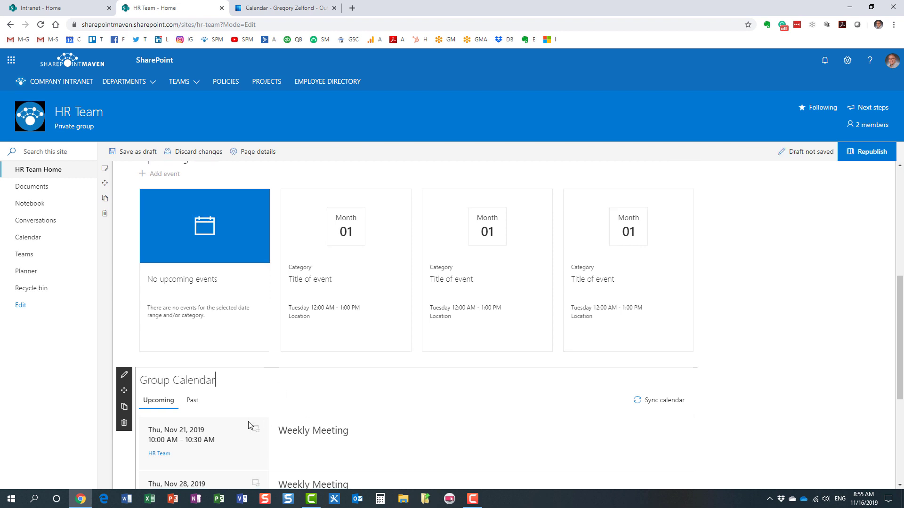
scroll(248, 424, down, 2)
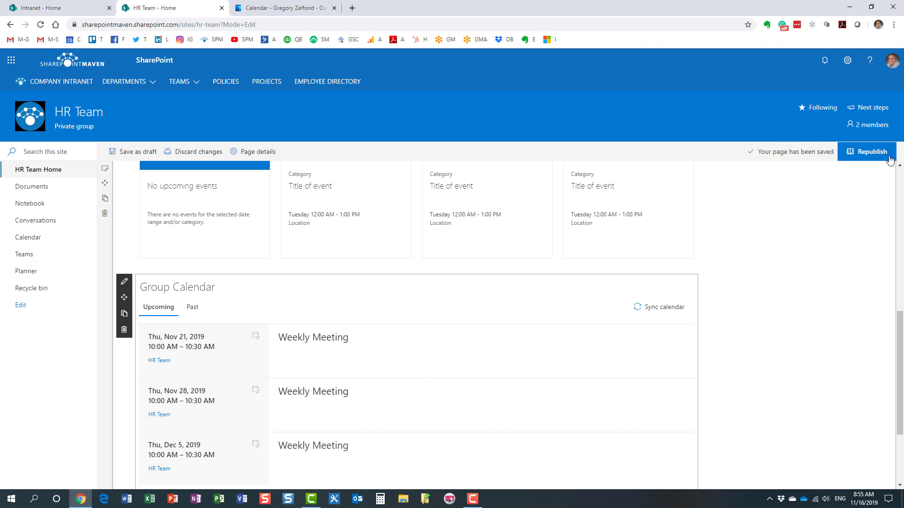
Republish the HR Team home page and review Upcoming Events and Group Calendar on the live page.
click(871, 154)
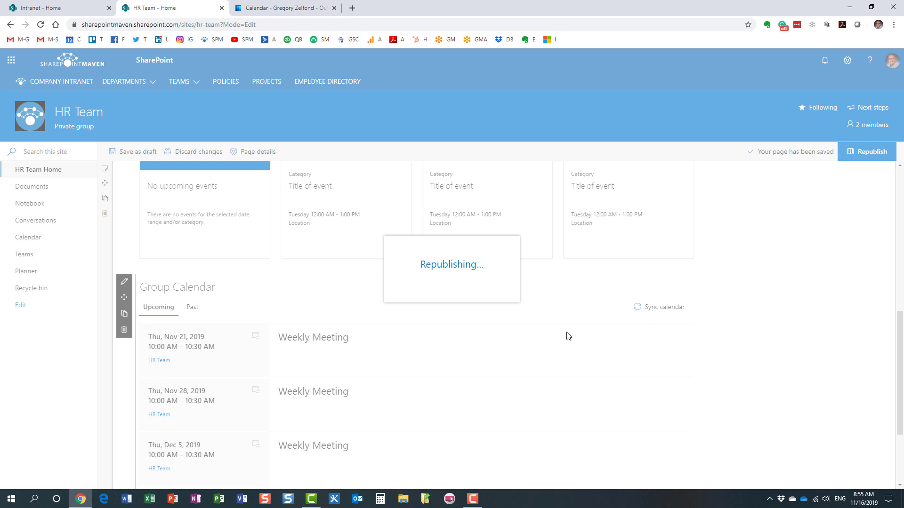
scroll(568, 336, down, 3)
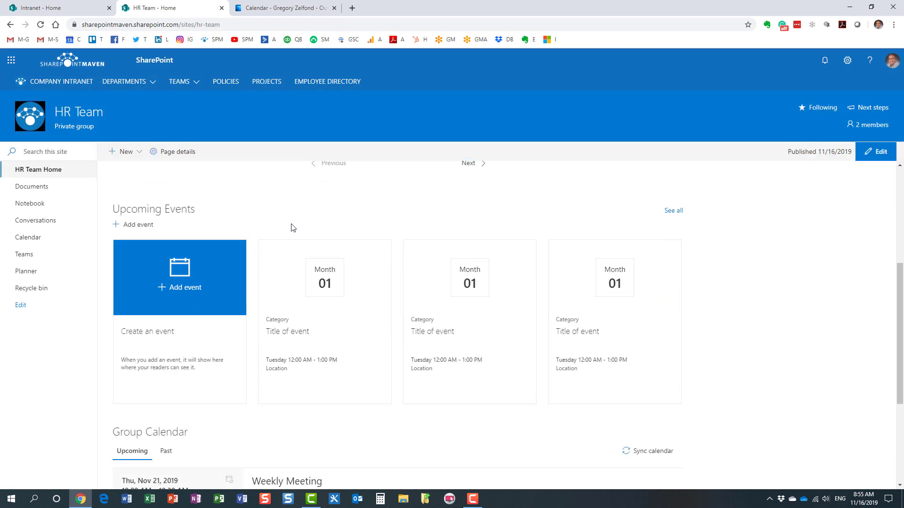
scroll(319, 304, down, 1)
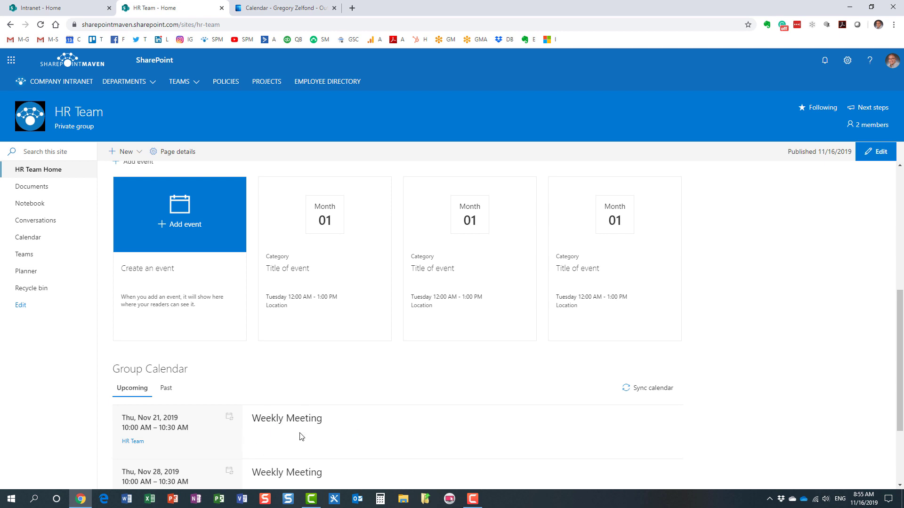
scroll(273, 428, down, 1)
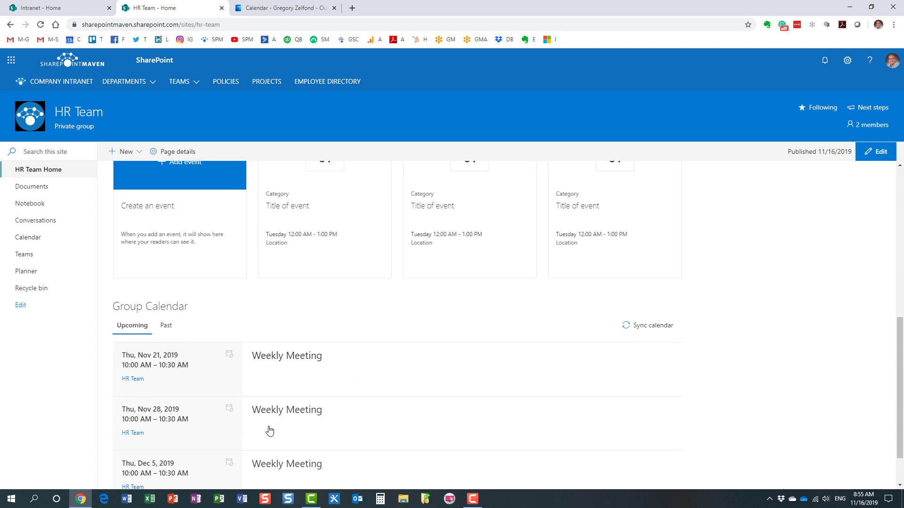
scroll(270, 430, up, 2)
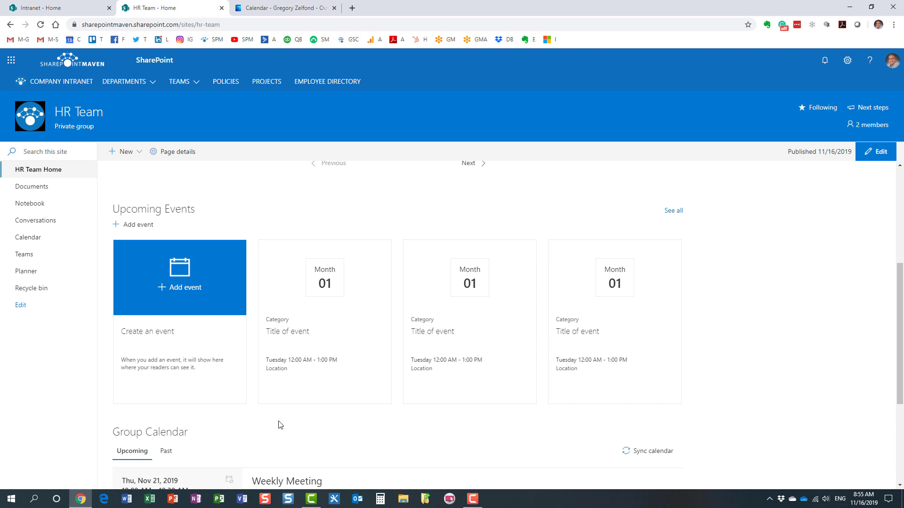
scroll(279, 425, up, 1)
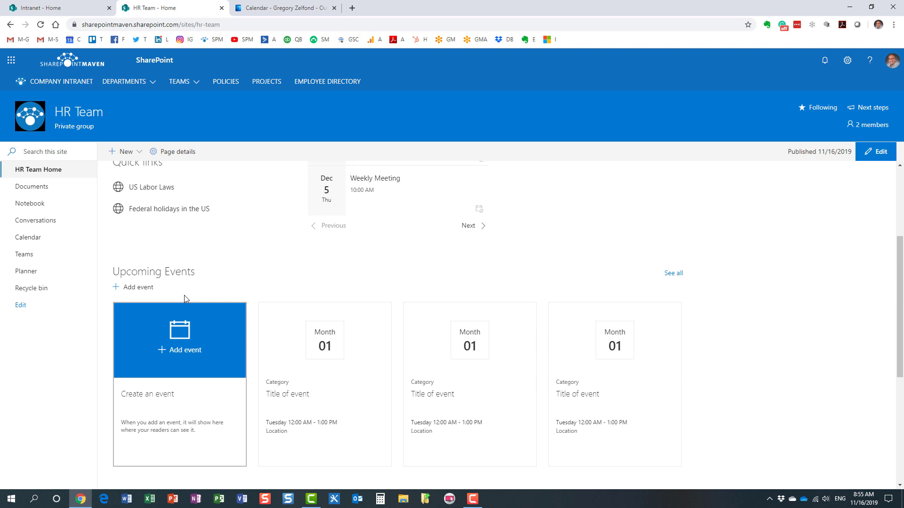
Create and save the event 'Some Event' for Sat, Nov 16, 2019, 9:00–10:00 AM.
click(144, 291)
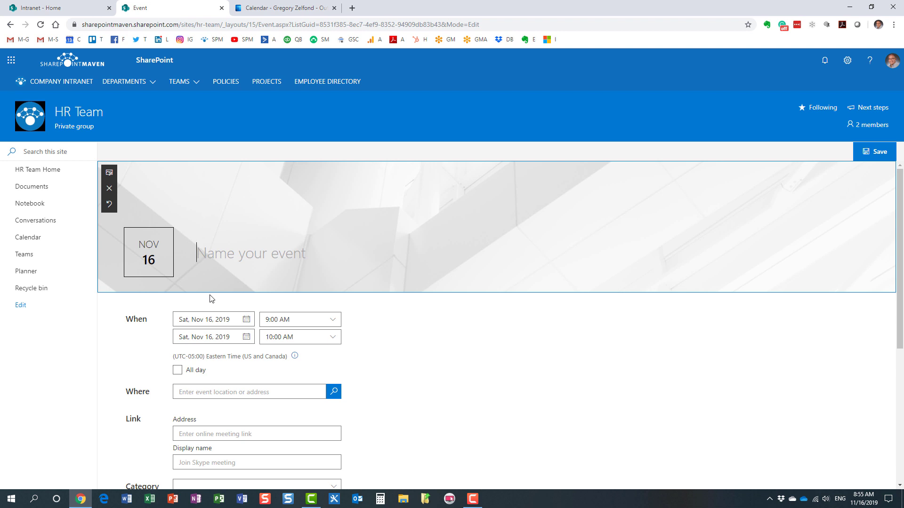
text(Some Event)
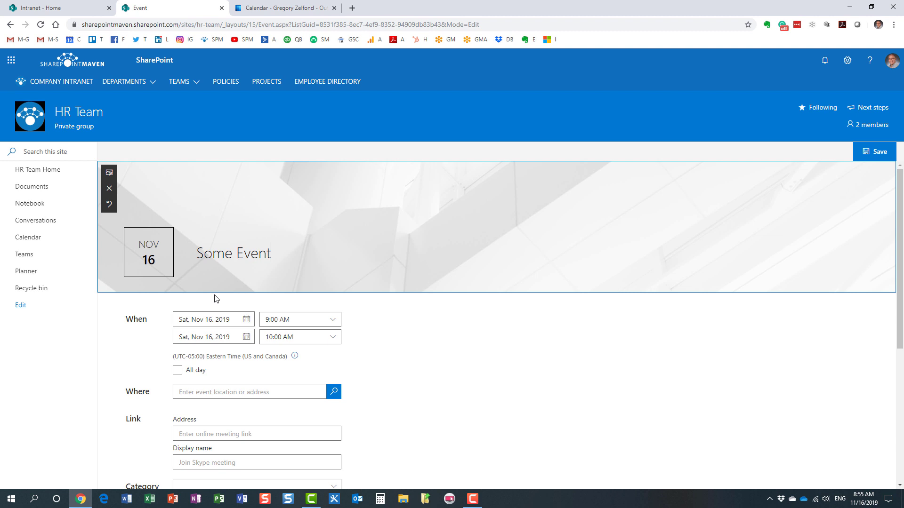
scroll(437, 358, down, 1)
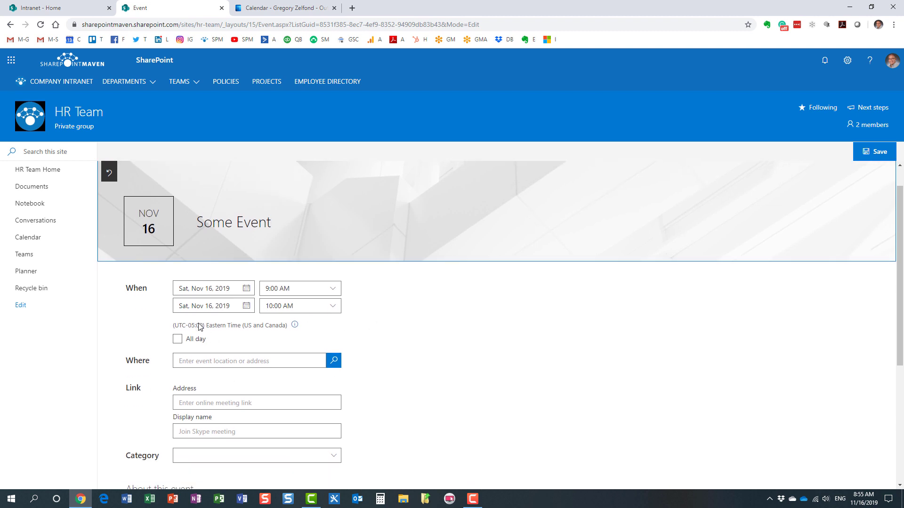
scroll(201, 325, down, 2)
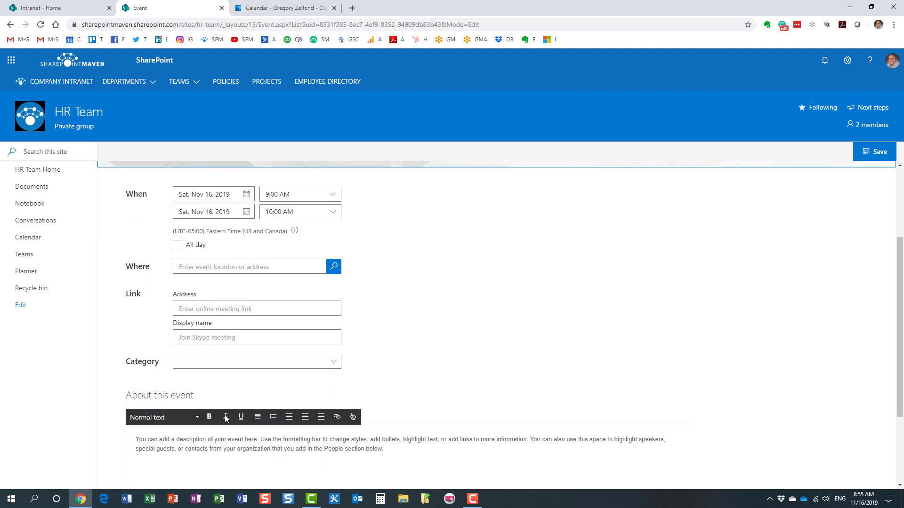
scroll(443, 379, up, 1)
scroll(442, 379, up, 2)
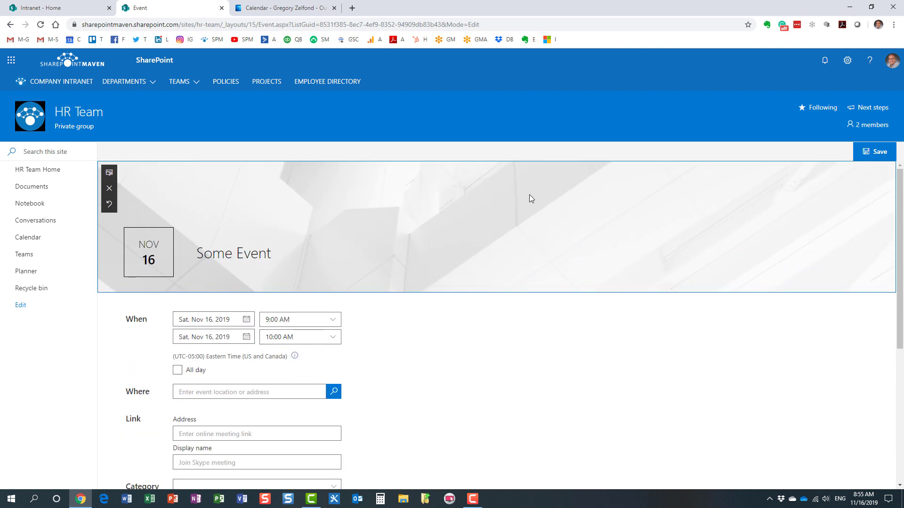
click(876, 153)
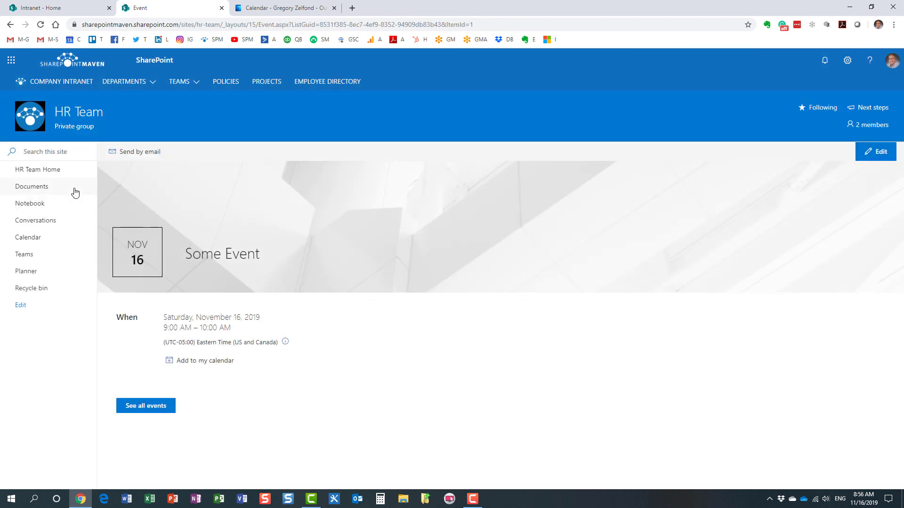
Return to HR Team Home and scroll to the Some Event card for Sat, Nov 16, 9:00 AM.
click(30, 170)
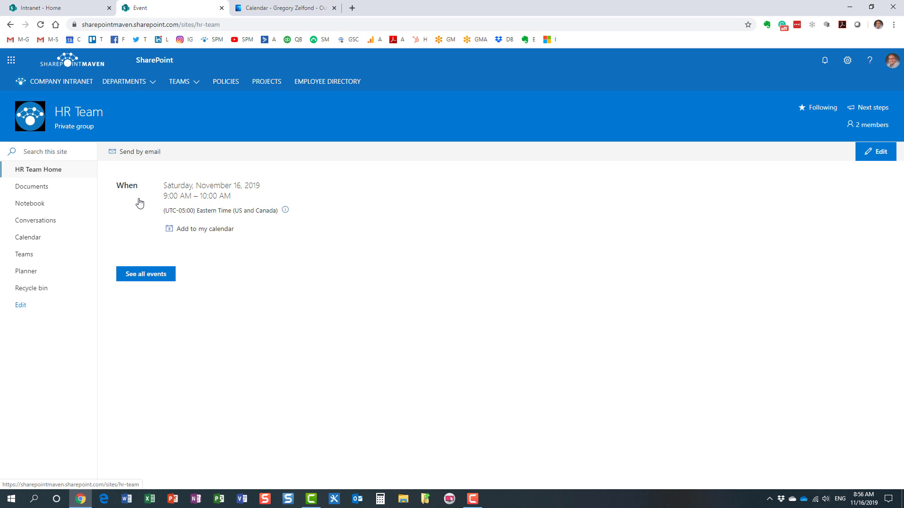
scroll(311, 323, down, 1)
scroll(311, 323, down, 2)
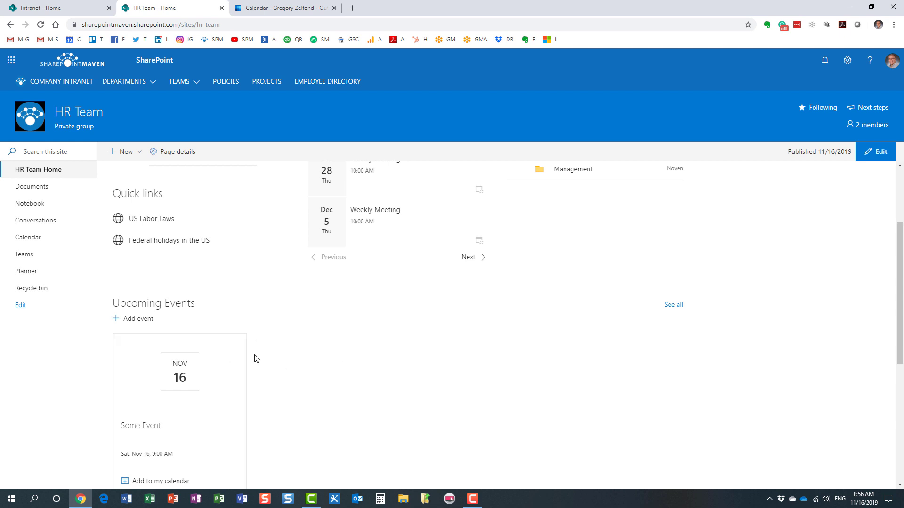
scroll(249, 365, down, 2)
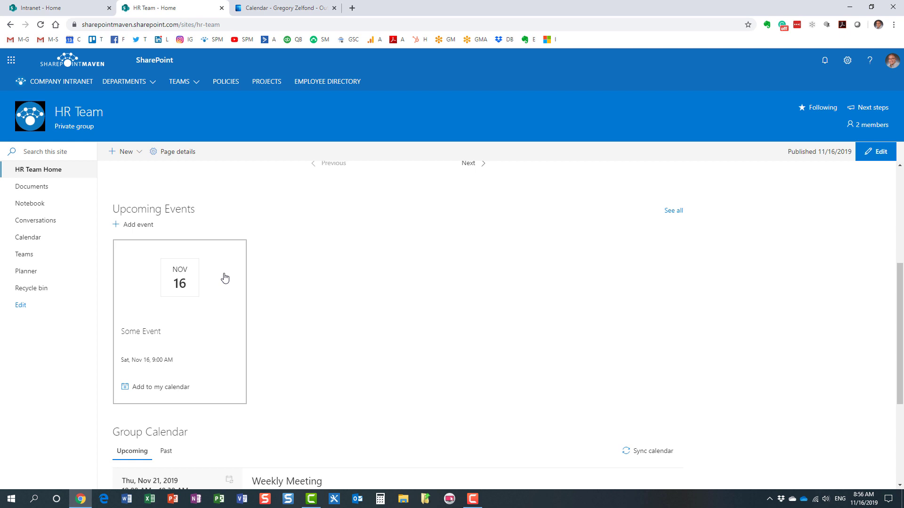
scroll(256, 281, up, 1)
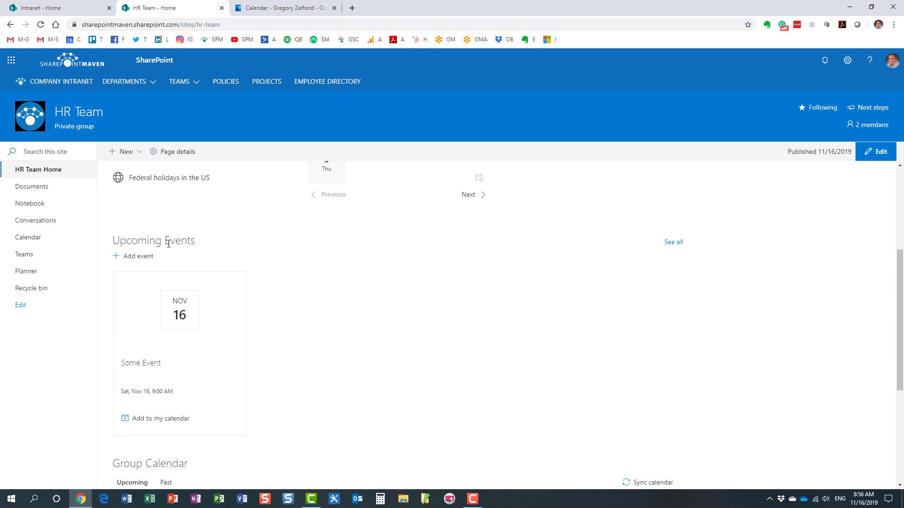
Go to the HR Team Site contents through the Settings gear to reach the Events list.
click(847, 60)
click(781, 150)
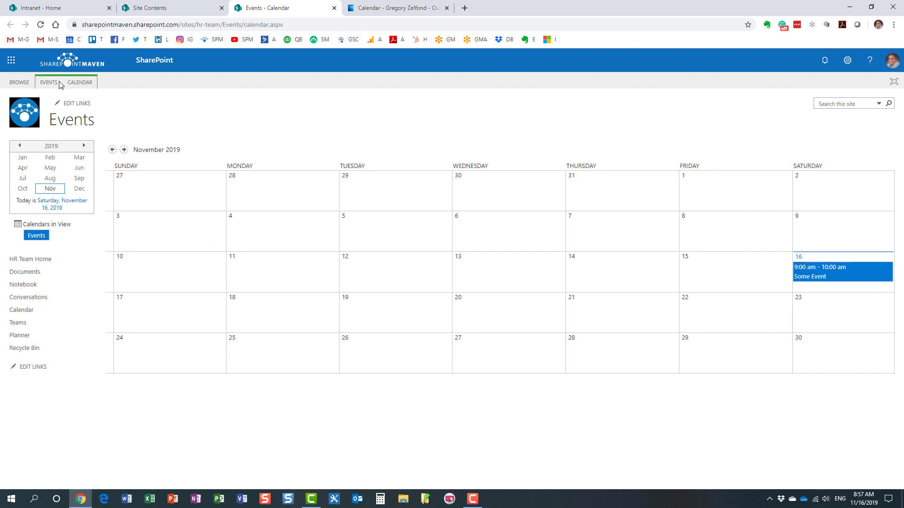
Switch the ribbon to the CALENDAR tab above the November 2019 Events calendar.
click(88, 86)
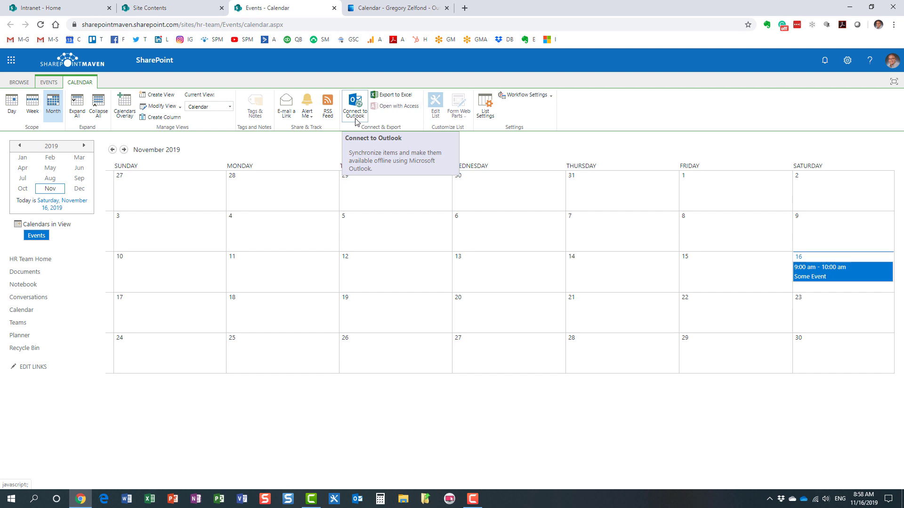
Return to the HR Team home page, check its Group Calendar, then go to the Outlook group calendar.
click(42, 260)
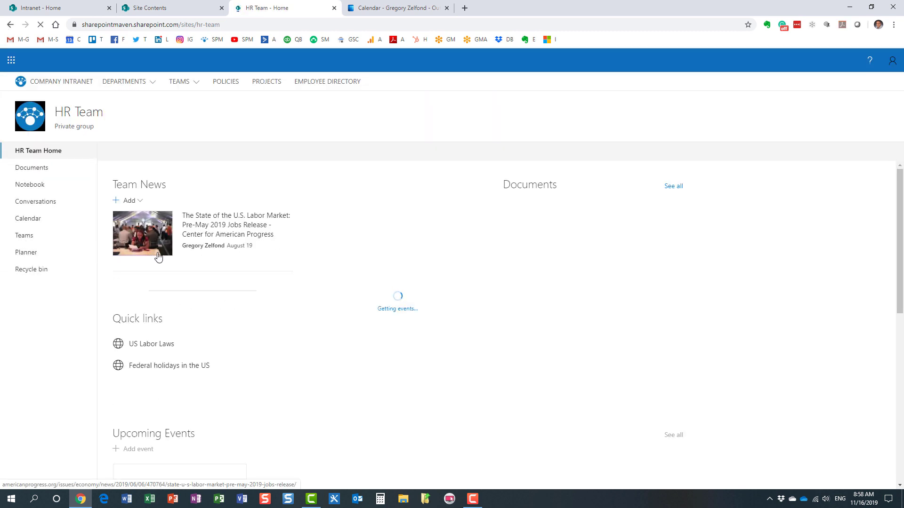
scroll(286, 327, down, 6)
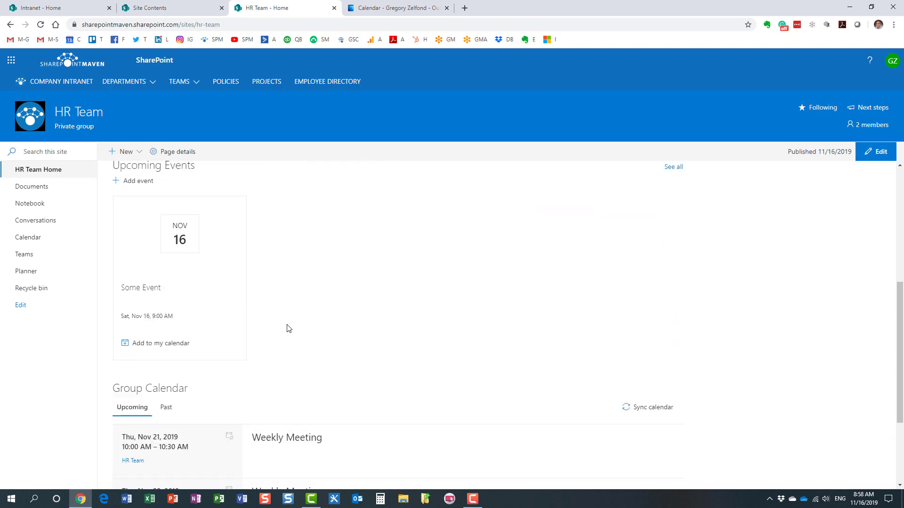
scroll(288, 329, down, 2)
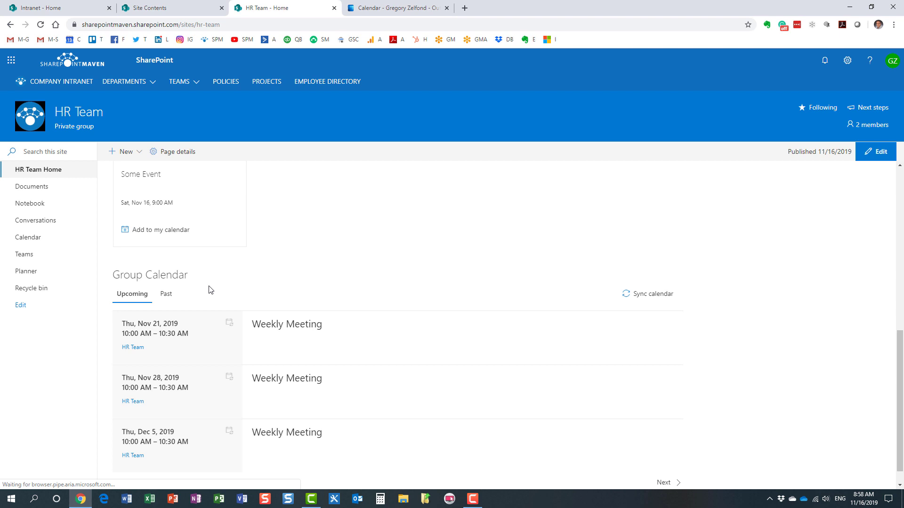
scroll(210, 289, up, 1)
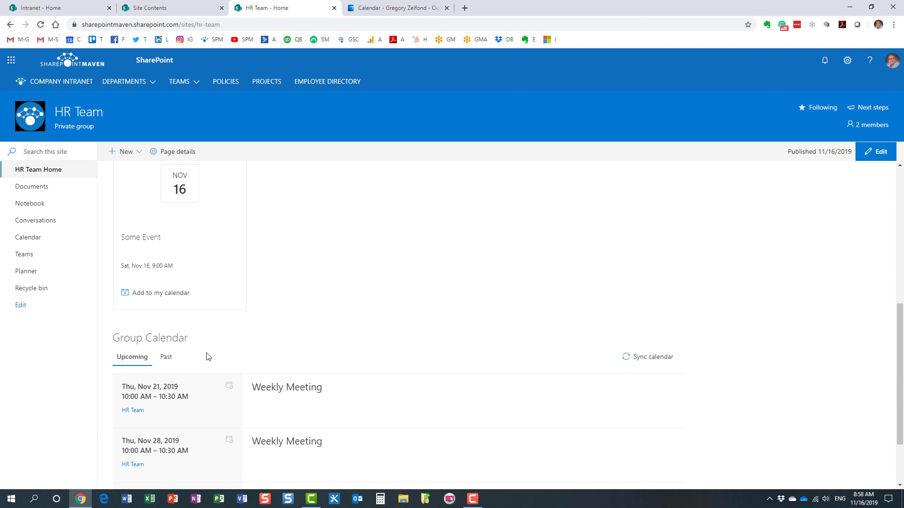
click(383, 10)
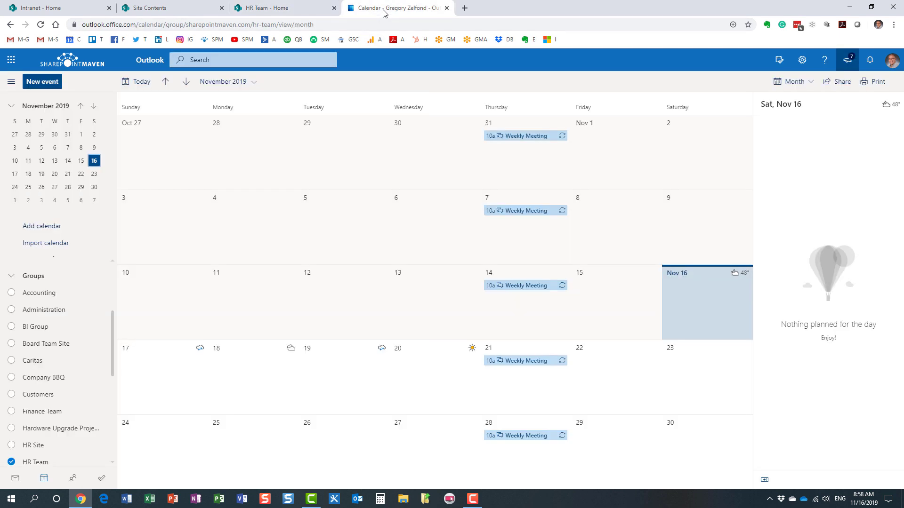
View the Nov 7 Weekly Meeting in Outlook, then go back to the HR Team home page.
click(524, 233)
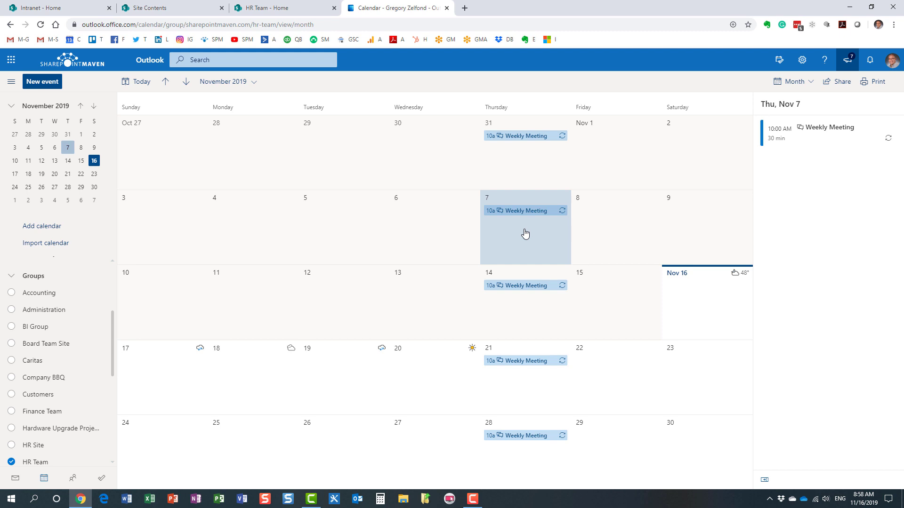
click(276, 8)
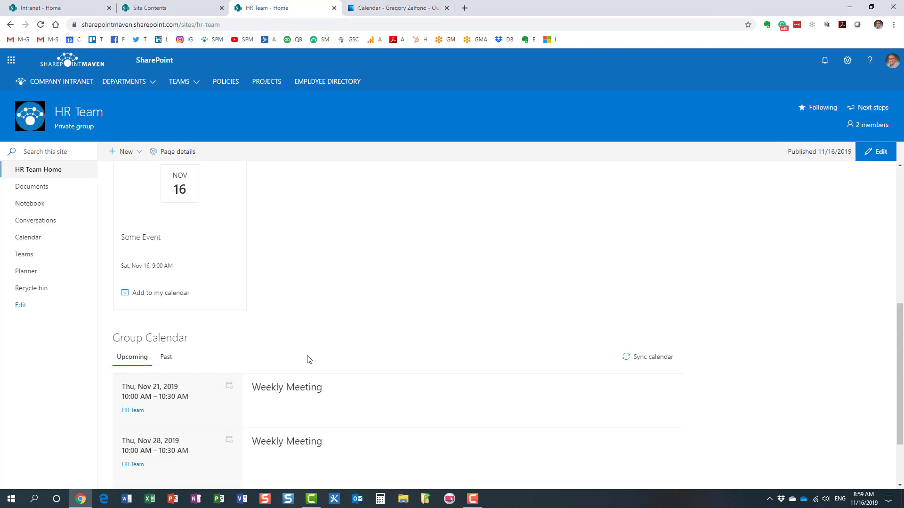
Sync the Group Calendar and toggle Past then Upcoming to list Weekly Meetings Nov 21, Nov 28, Dec 5.
scroll(309, 359, down, 1)
click(634, 295)
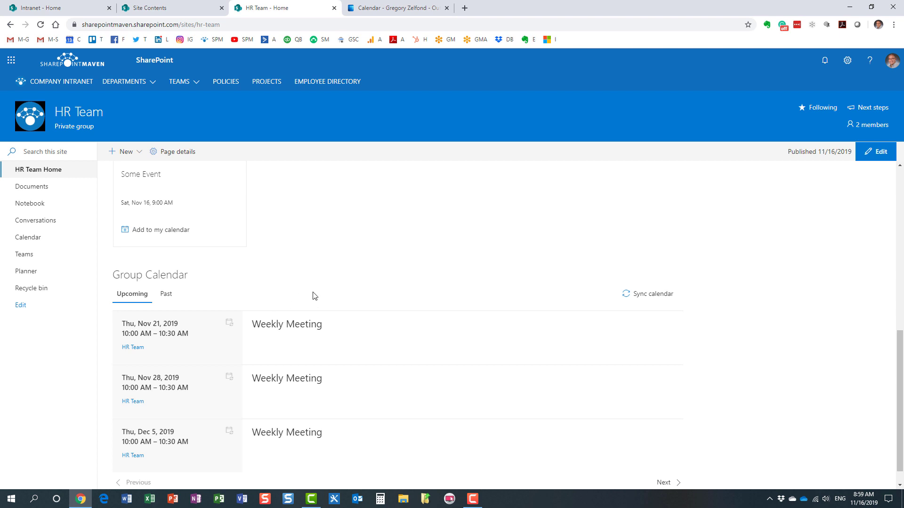
click(165, 297)
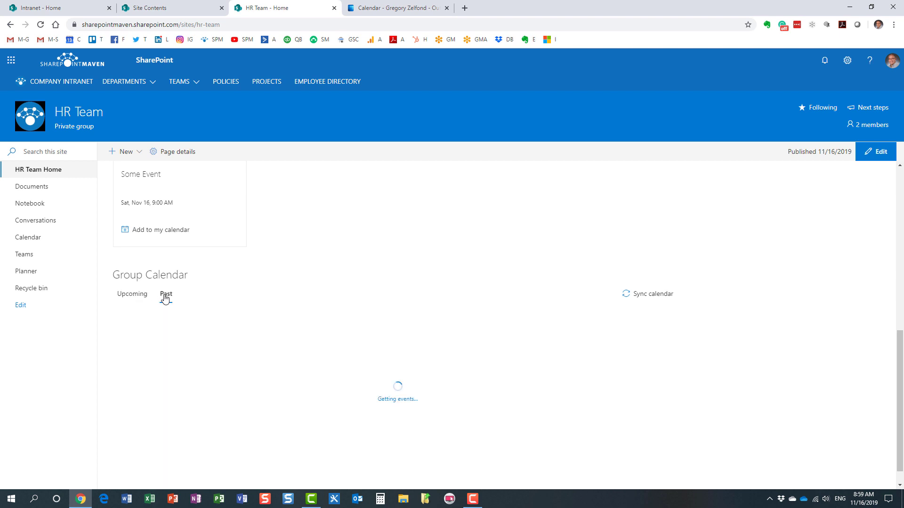
click(132, 296)
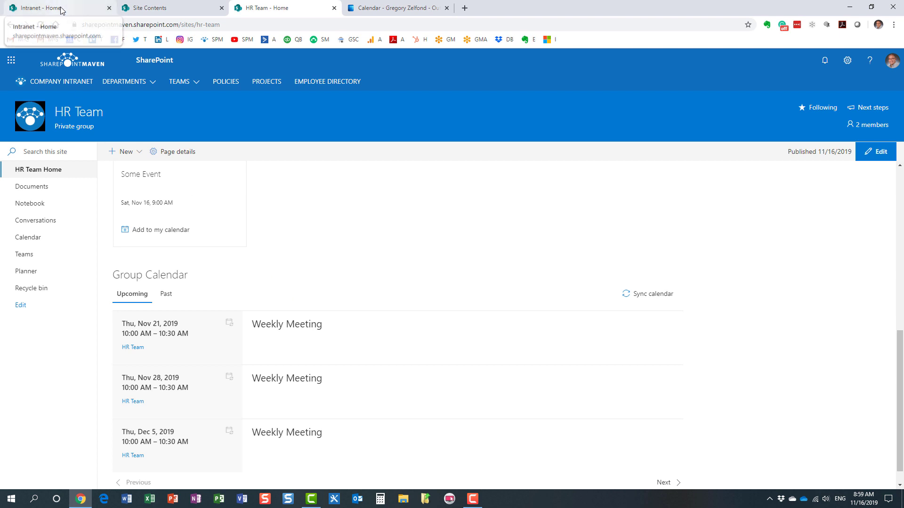
Show the Intranet home page's Company Events list with Hanukkah, Christmas and Company BBQ.
click(43, 8)
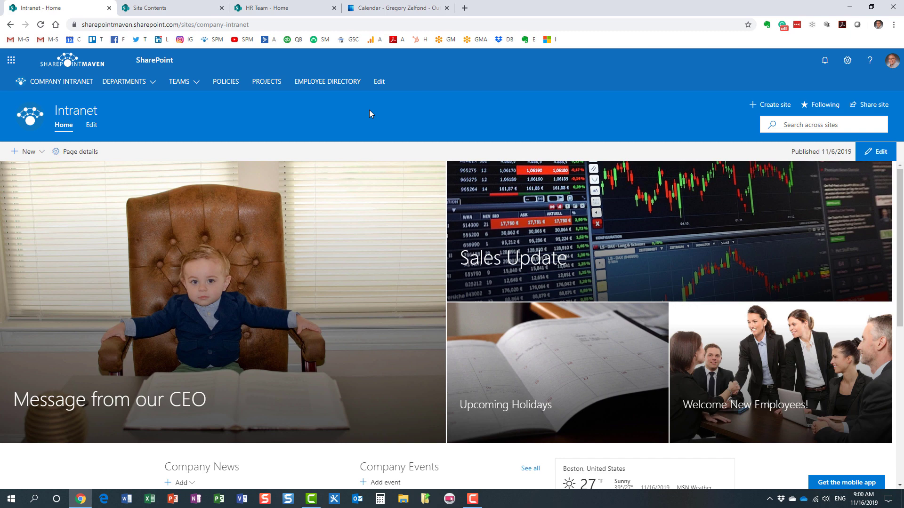
scroll(367, 292, down, 4)
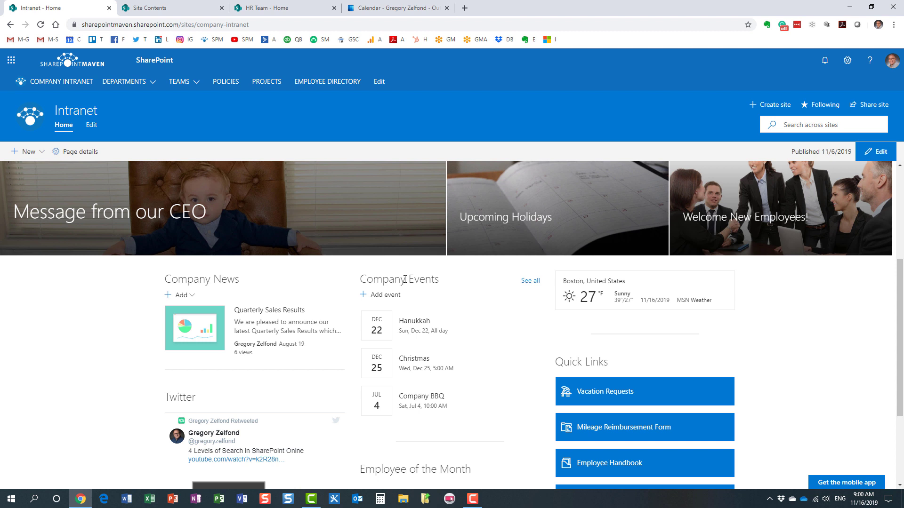
click(278, 8)
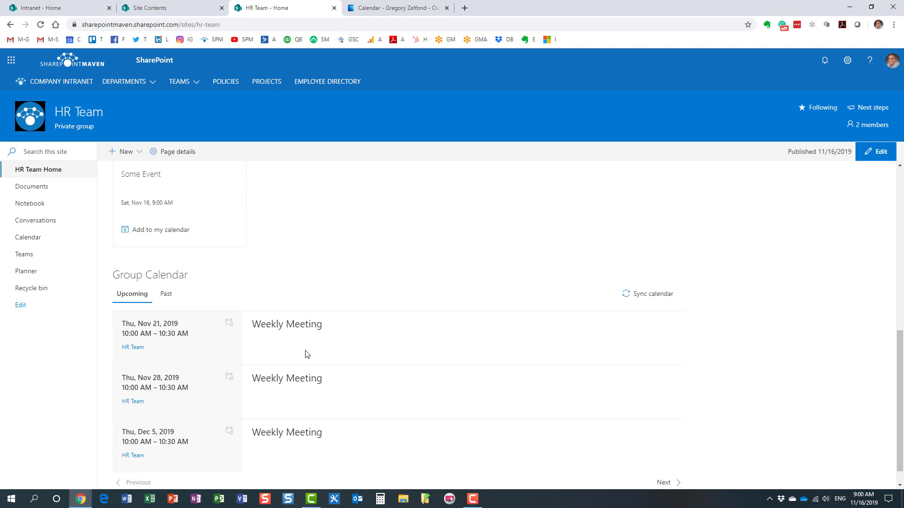
click(70, 8)
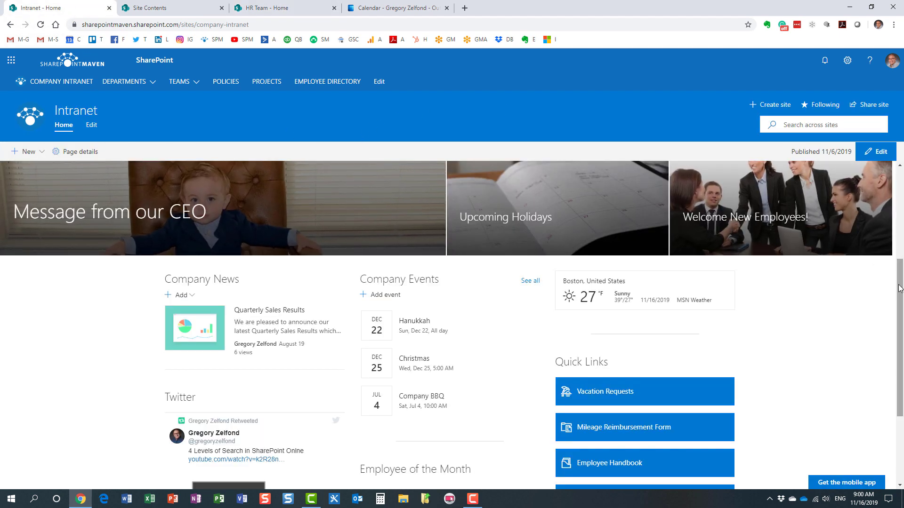
scroll(899, 288, up, 4)
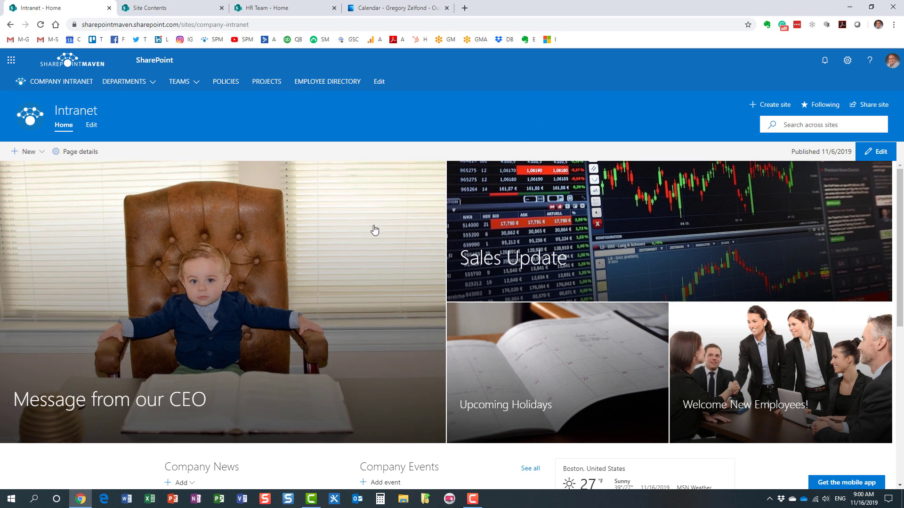
scroll(374, 227, down, 5)
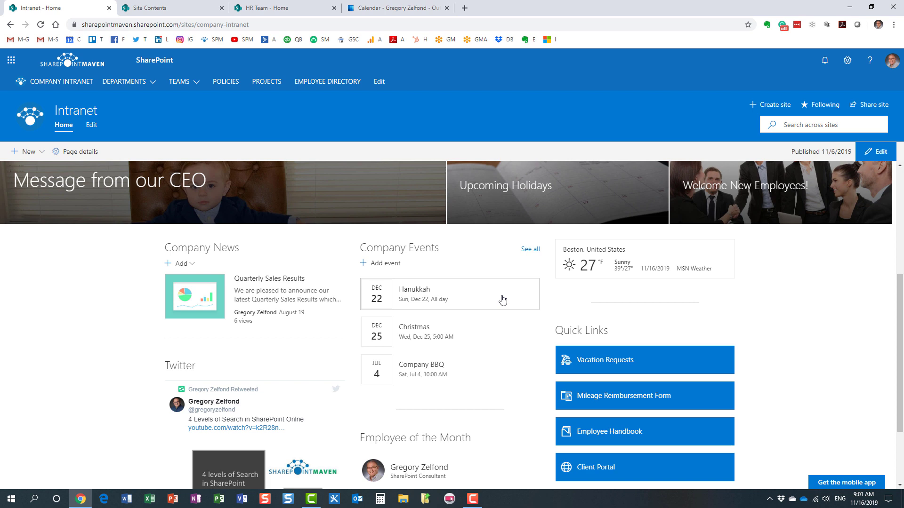
Open the HR Team Events calendar from Site Contents and bring up its CALENDAR ribbon.
click(188, 8)
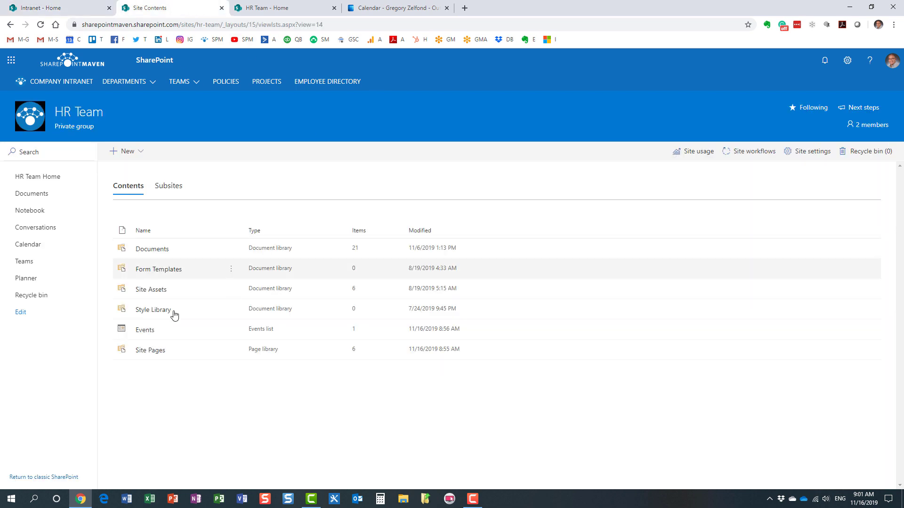
click(145, 331)
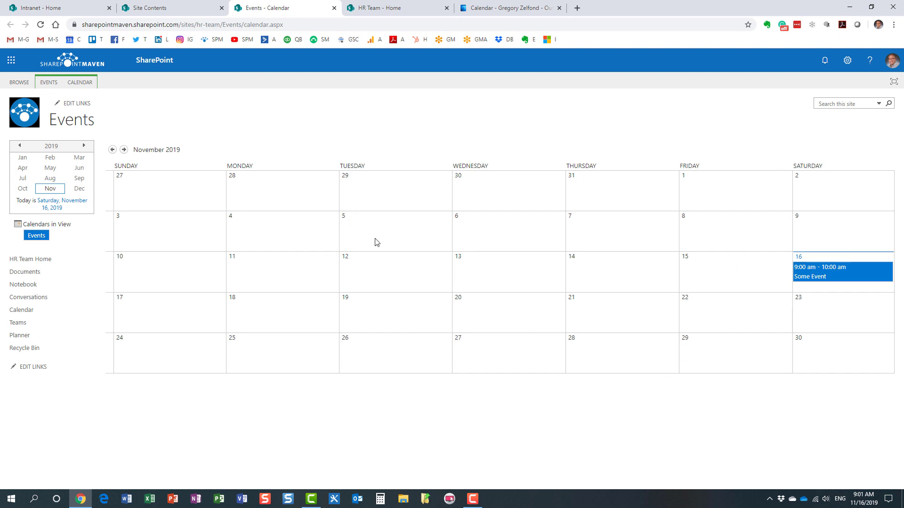
click(80, 83)
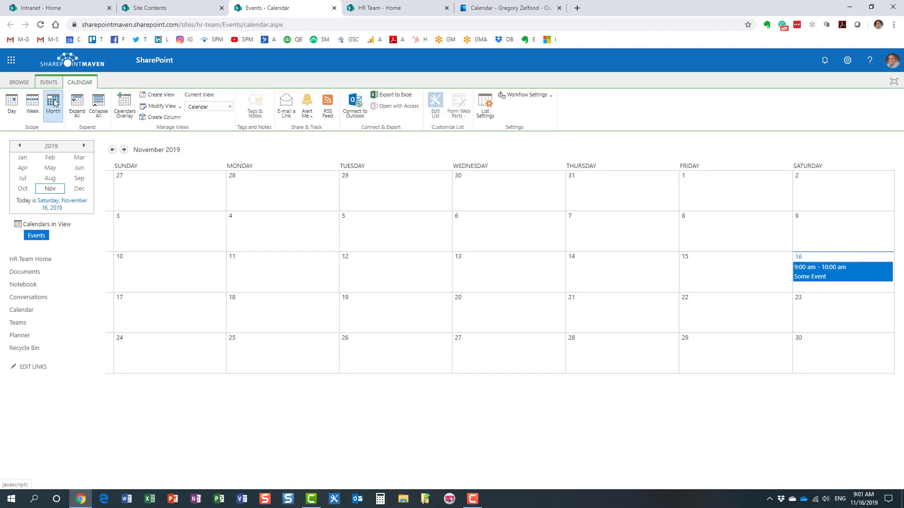
View Some Event in Week and Day (Saturday, Nov 16) views, then return to November 2019 Month view.
click(32, 109)
click(12, 113)
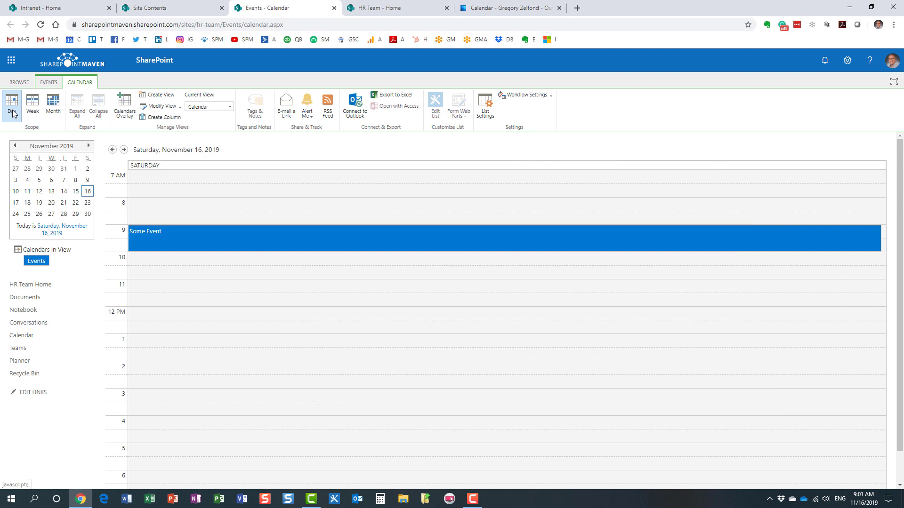
click(39, 108)
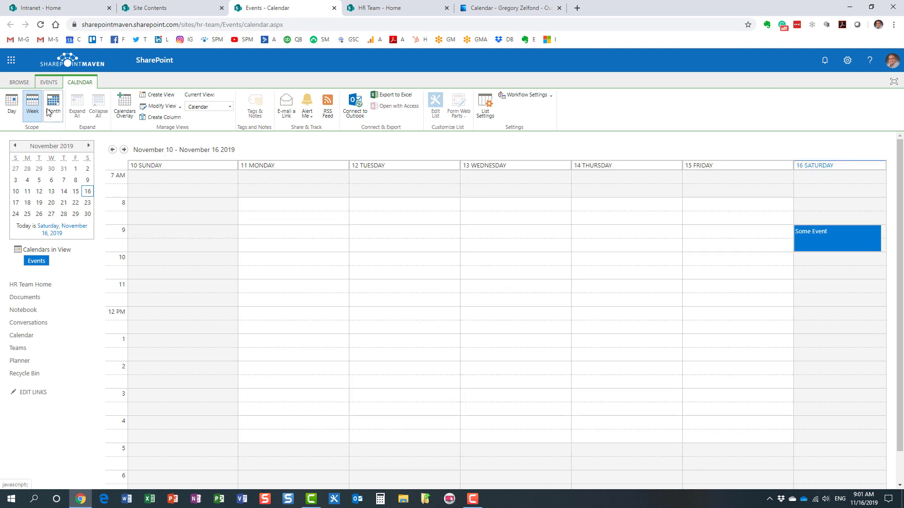
click(51, 108)
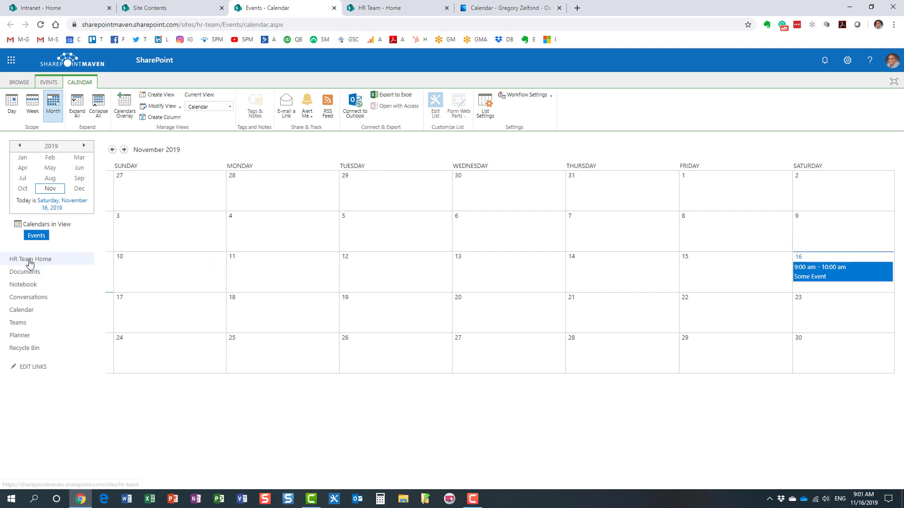
Go back to the HR Team home page from the Events calendar's left navigation.
click(66, 264)
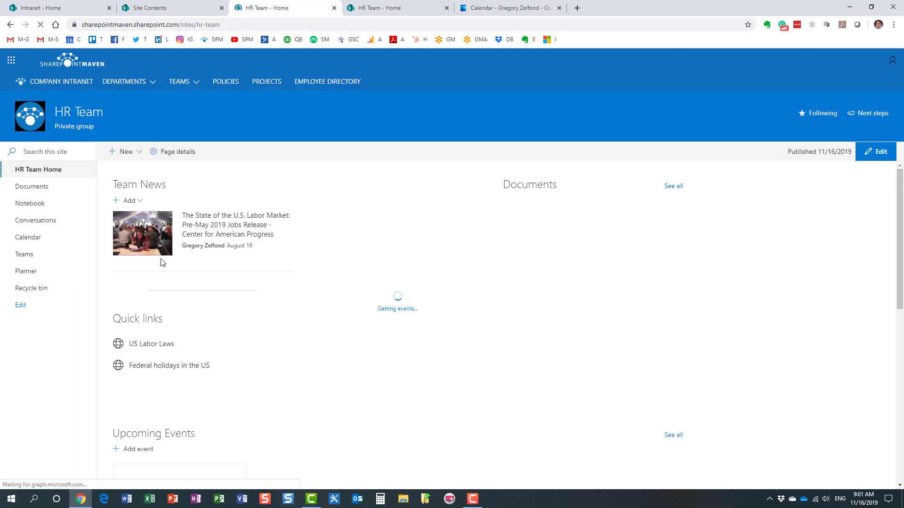